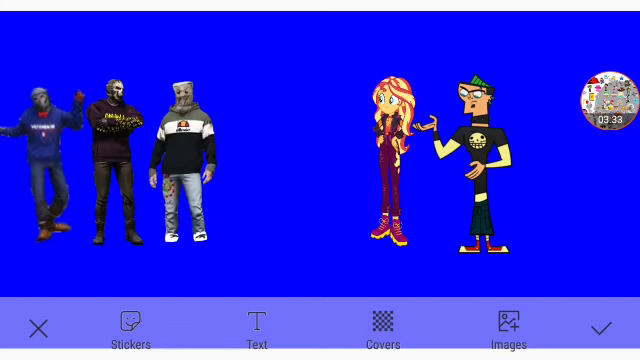
# Remove Sunset Shimmer and Duncan, leaving the paper-bag man at right with a phone sticker
pyautogui.click(610, 100)
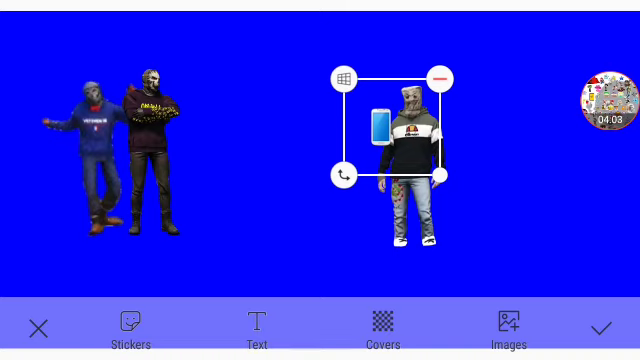
# Nudge the phone sticker up and add a Squidward sticker beside the paper-bag man
pyautogui.moveTo(381, 127); pyautogui.dragTo(381, 117)
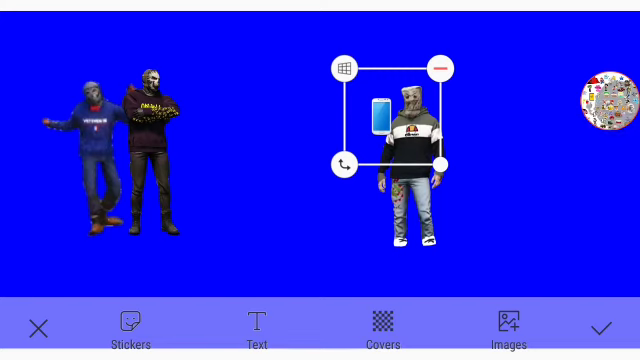
pyautogui.click(610, 100)
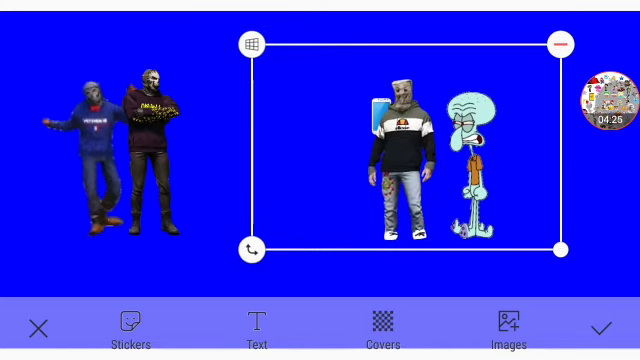
# Delete the phone sticker and drag Squidward farther right of the paper-bag man
pyautogui.click(610, 100)
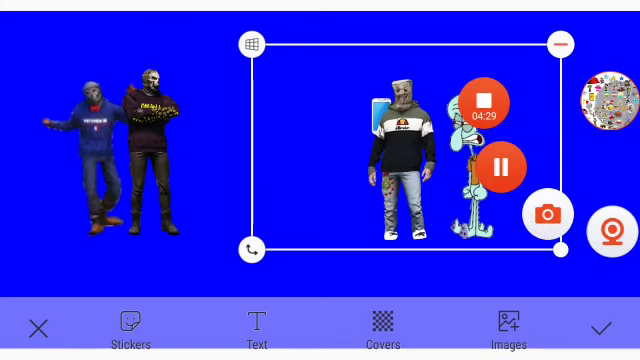
pyautogui.click(496, 157)
pyautogui.moveTo(496, 157)
pyautogui.mouseDown()
pyautogui.moveTo(517, 157)
pyautogui.moveTo(489, 56)
pyautogui.moveTo(390, 297)
pyautogui.moveTo(414, 283)
pyautogui.mouseUp()
pyautogui.click(473, 236)
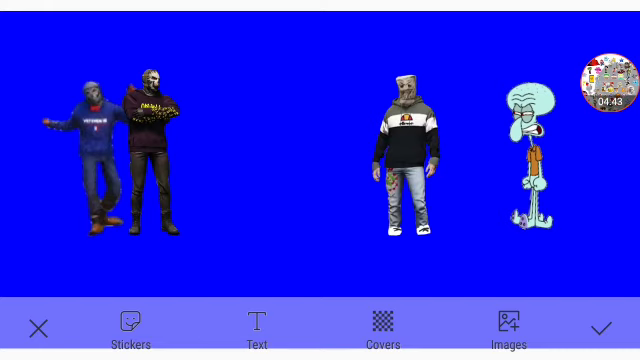
pyautogui.click(410, 150)
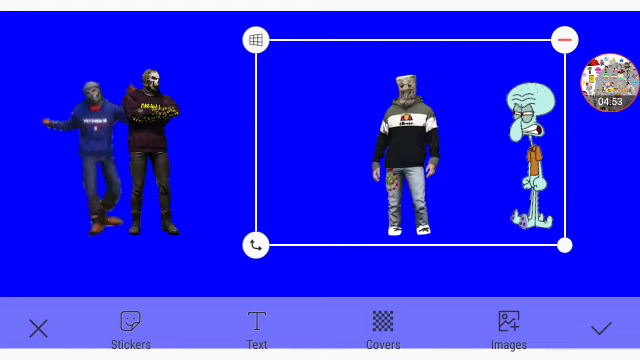
# Drag the paper-bag man left toward the canvas centre, away from Squidward
pyautogui.moveTo(405, 150)
pyautogui.mouseDown()
pyautogui.moveTo(414, 150)
pyautogui.moveTo(399, 150)
pyautogui.mouseUp()
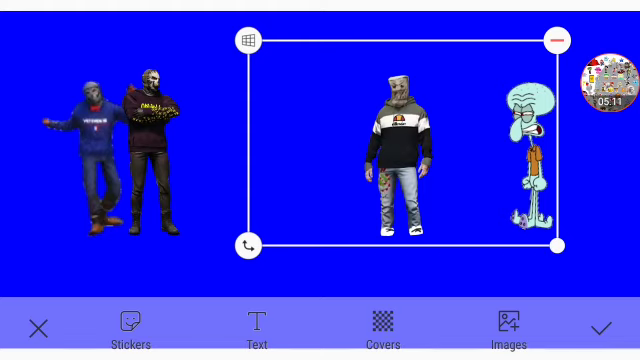
pyautogui.moveTo(557, 245)
pyautogui.mouseDown()
pyautogui.moveTo(638, 241)
pyautogui.moveTo(557, 245)
pyautogui.mouseUp()
pyautogui.moveTo(400, 150)
pyautogui.mouseDown()
pyautogui.moveTo(420, 140)
pyautogui.moveTo(362, 150)
pyautogui.mouseUp()
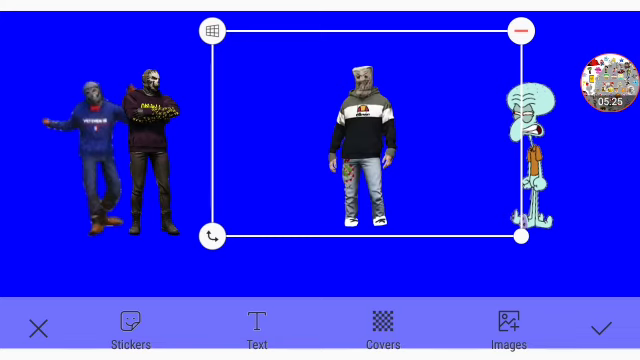
# Slide Squidward left behind the paper-bag man so he is mostly hidden
pyautogui.click(530, 150)
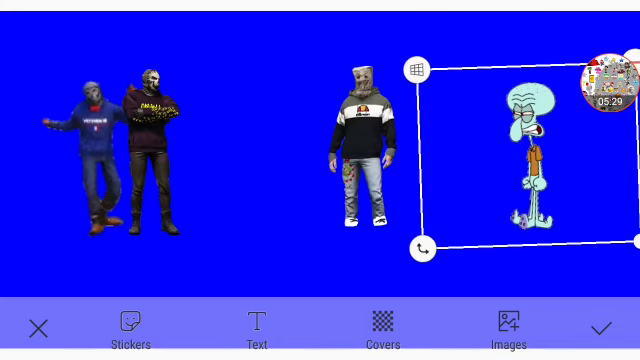
pyautogui.click(362, 150)
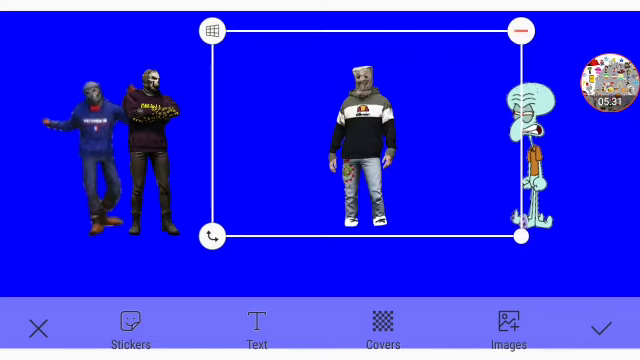
pyautogui.moveTo(362, 150); pyautogui.dragTo(354, 150)
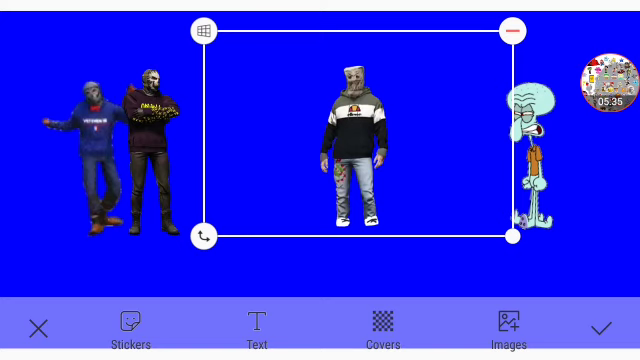
pyautogui.moveTo(530, 150); pyautogui.dragTo(469, 150)
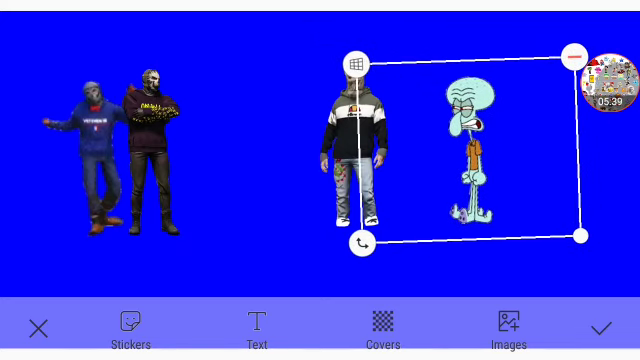
pyautogui.click(355, 150)
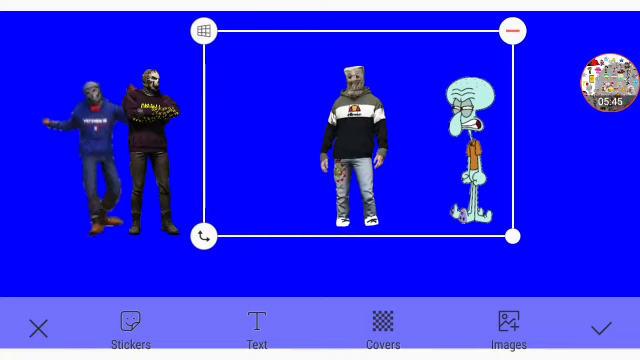
pyautogui.moveTo(352, 145); pyautogui.dragTo(329, 150)
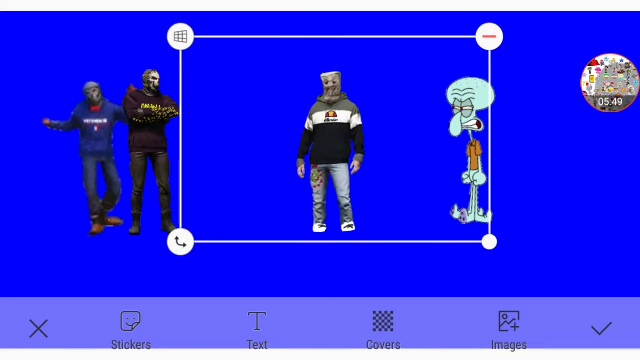
pyautogui.click(468, 150)
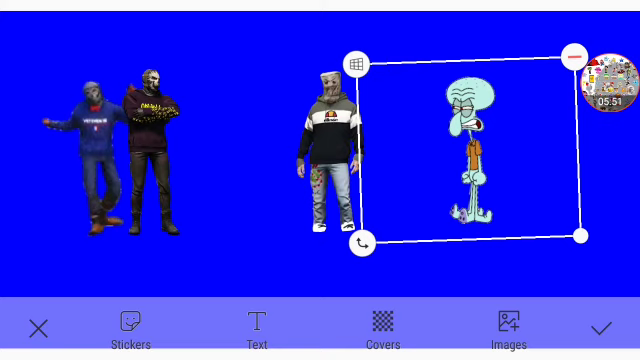
pyautogui.moveTo(468, 150)
pyautogui.mouseDown()
pyautogui.moveTo(343, 121)
pyautogui.moveTo(353, 117)
pyautogui.moveTo(336, 131)
pyautogui.moveTo(359, 100)
pyautogui.mouseUp()
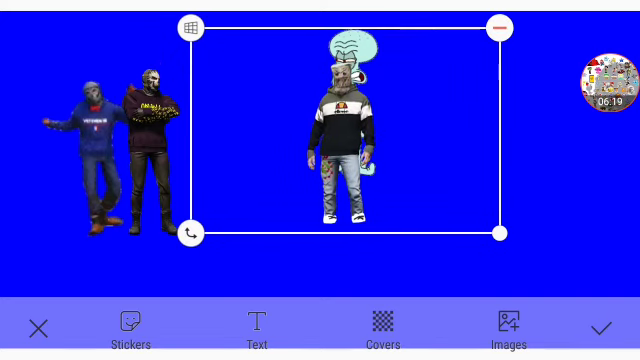
# Move both hoodie-wearing masked men toward Squidward and shift the paper-bag man left
pyautogui.click(150, 150)
pyautogui.moveTo(150, 150)
pyautogui.mouseDown()
pyautogui.moveTo(240, 117)
pyautogui.moveTo(318, 117)
pyautogui.mouseUp()
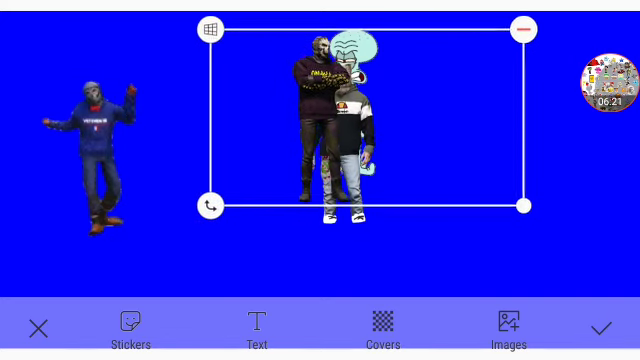
pyautogui.moveTo(90, 155)
pyautogui.mouseDown()
pyautogui.moveTo(265, 108)
pyautogui.moveTo(400, 110)
pyautogui.moveTo(400, 92)
pyautogui.mouseUp()
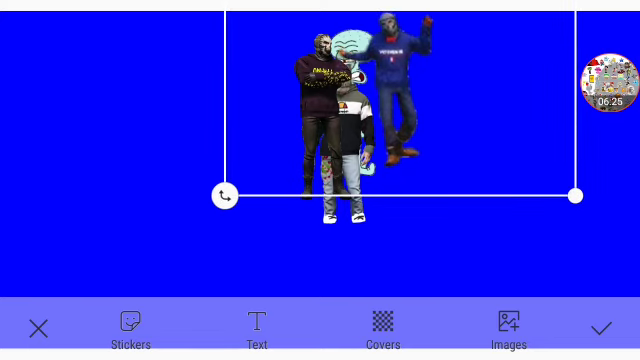
pyautogui.click(348, 140)
pyautogui.moveTo(343, 140)
pyautogui.mouseDown()
pyautogui.moveTo(350, 140)
pyautogui.moveTo(108, 155)
pyautogui.mouseUp()
pyautogui.click(400, 100)
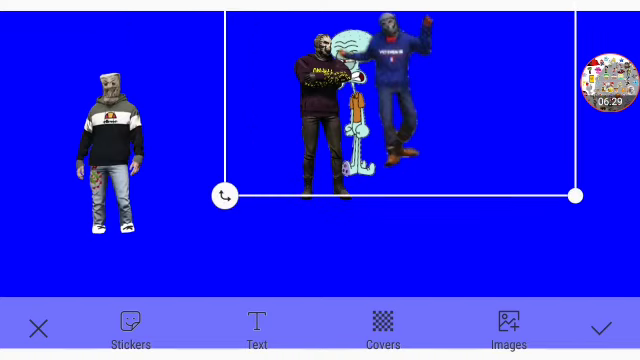
pyautogui.moveTo(400, 100); pyautogui.dragTo(400, 88)
pyautogui.moveTo(320, 120); pyautogui.dragTo(310, 77)
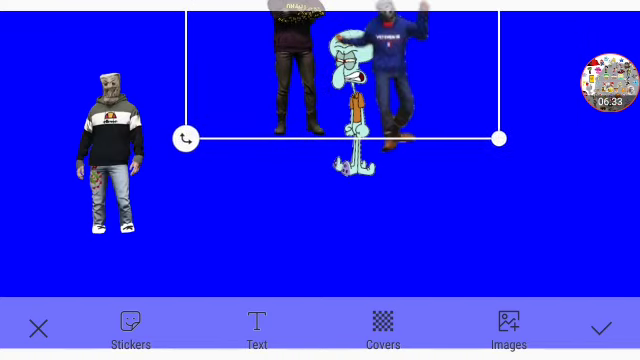
# Lay Squidward sideways along the bottom with the two masked men above him
pyautogui.click(352, 100)
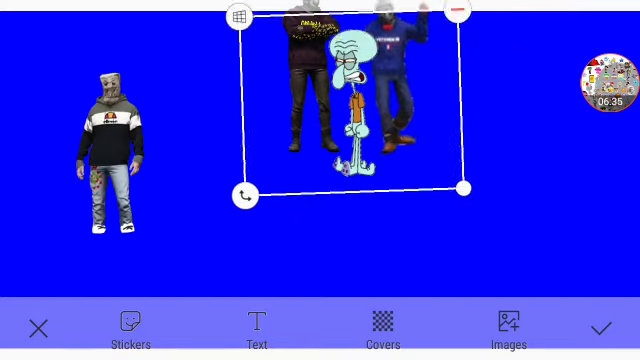
pyautogui.moveTo(352, 100)
pyautogui.mouseDown()
pyautogui.moveTo(355, 75)
pyautogui.moveTo(358, 170)
pyautogui.mouseUp()
pyautogui.moveTo(249, 257)
pyautogui.mouseDown()
pyautogui.moveTo(239, 103)
pyautogui.moveTo(276, 126)
pyautogui.moveTo(290, 153)
pyautogui.moveTo(288, 119)
pyautogui.mouseUp()
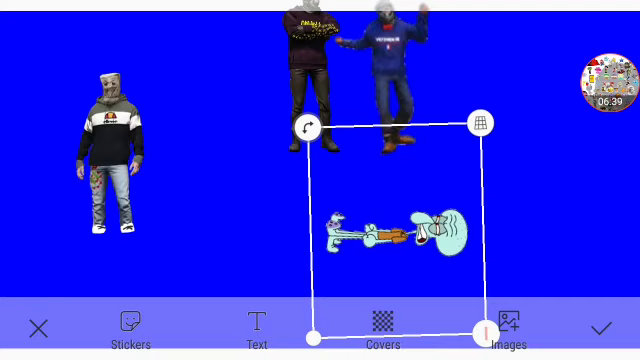
pyautogui.moveTo(385, 75)
pyautogui.mouseDown()
pyautogui.moveTo(396, 63)
pyautogui.moveTo(372, 137)
pyautogui.moveTo(396, 93)
pyautogui.moveTo(433, 130)
pyautogui.mouseUp()
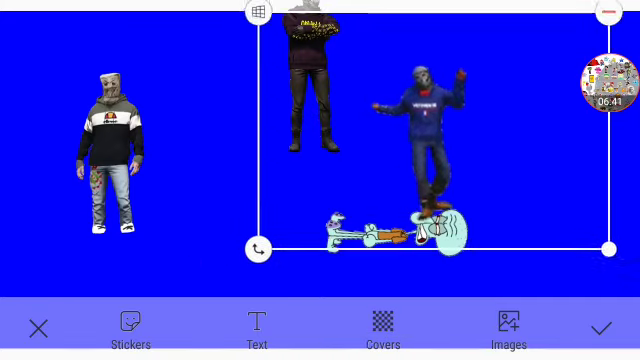
pyautogui.click(310, 75)
pyautogui.moveTo(310, 75)
pyautogui.mouseDown()
pyautogui.moveTo(296, 145)
pyautogui.moveTo(317, 143)
pyautogui.moveTo(356, 107)
pyautogui.moveTo(383, 146)
pyautogui.moveTo(337, 123)
pyautogui.moveTo(302, 123)
pyautogui.moveTo(442, 141)
pyautogui.moveTo(442, 131)
pyautogui.mouseUp()
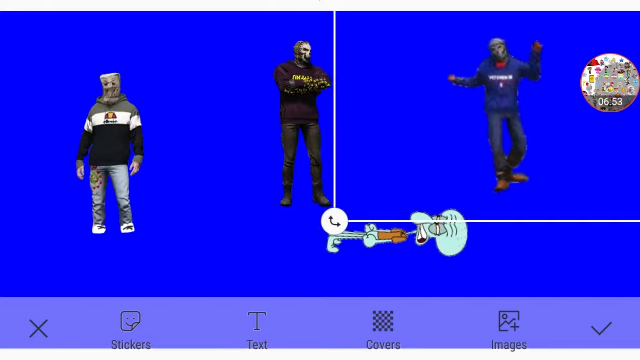
# Stand Squidward upright again and fine-tune his position, rotation and size
pyautogui.click(400, 235)
pyautogui.moveTo(397, 230); pyautogui.dragTo(398, 196)
pyautogui.moveTo(308, 93)
pyautogui.mouseDown()
pyautogui.moveTo(259, 211)
pyautogui.moveTo(274, 281)
pyautogui.moveTo(276, 250)
pyautogui.mouseUp()
pyautogui.moveTo(397, 162)
pyautogui.mouseDown()
pyautogui.moveTo(397, 133)
pyautogui.moveTo(391, 133)
pyautogui.moveTo(383, 173)
pyautogui.mouseUp()
pyautogui.click(383, 170)
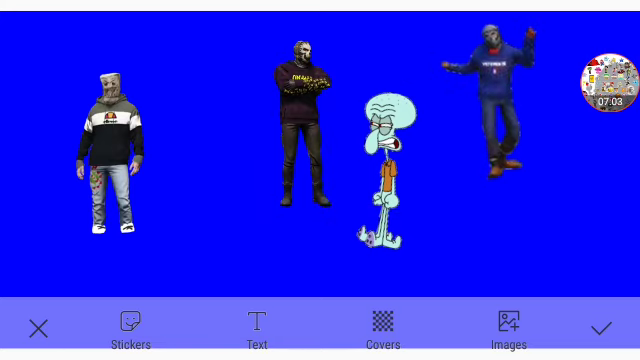
pyautogui.click(383, 170)
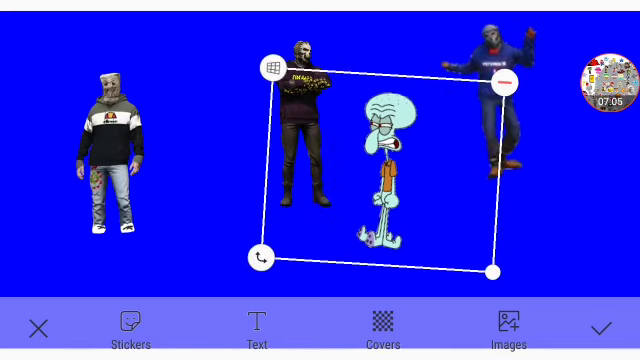
pyautogui.moveTo(383, 170); pyautogui.dragTo(374, 159)
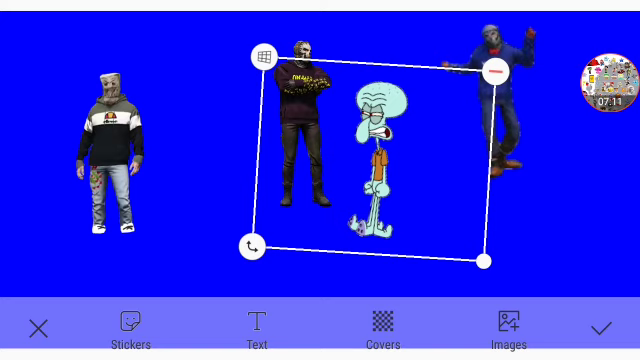
pyautogui.moveTo(370, 160)
pyautogui.mouseDown()
pyautogui.moveTo(364, 129)
pyautogui.moveTo(374, 136)
pyautogui.mouseUp()
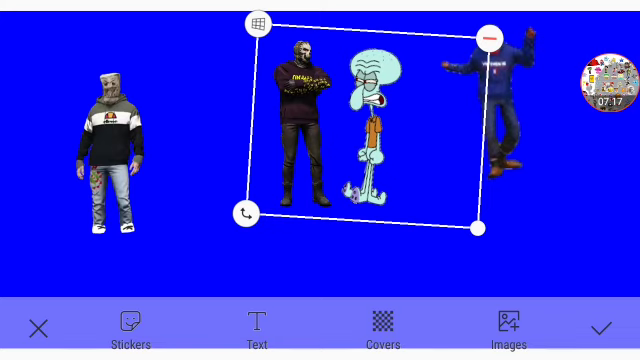
pyautogui.moveTo(246, 213); pyautogui.dragTo(328, 207)
# Shift the paper-bag man and blue-hoodie dancer to the left edge, bringing Squidward closer
pyautogui.moveTo(110, 150)
pyautogui.mouseDown()
pyautogui.moveTo(93, 155)
pyautogui.moveTo(35, 140)
pyautogui.mouseUp()
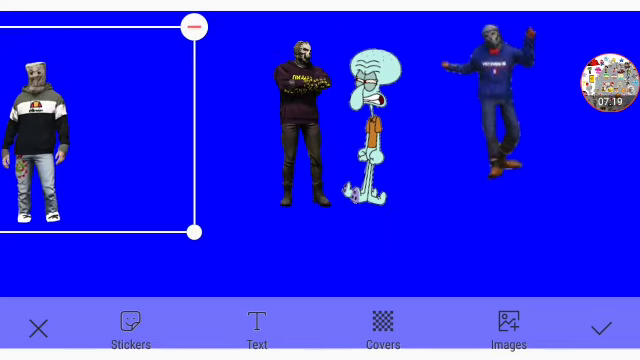
pyautogui.moveTo(485, 110)
pyautogui.mouseDown()
pyautogui.moveTo(414, 75)
pyautogui.moveTo(57, 150)
pyautogui.moveTo(10, 150)
pyautogui.mouseUp()
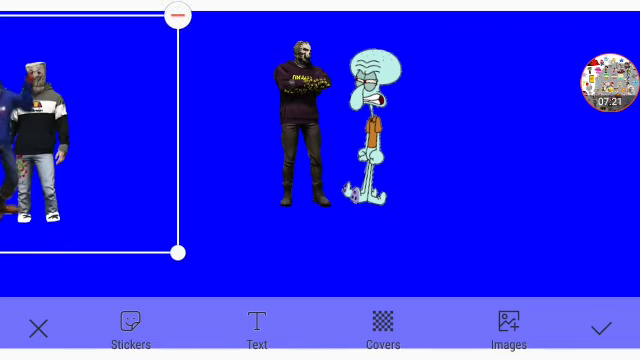
pyautogui.click(380, 120)
pyautogui.moveTo(390, 120); pyautogui.dragTo(428, 121)
pyautogui.moveTo(300, 130)
pyautogui.mouseDown()
pyautogui.moveTo(104, 157)
pyautogui.moveTo(20, 150)
pyautogui.mouseUp()
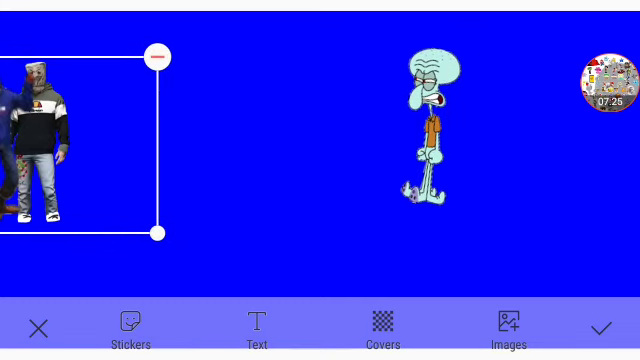
pyautogui.click(430, 125)
pyautogui.moveTo(305, 213)
pyautogui.mouseDown()
pyautogui.moveTo(320, 217)
pyautogui.moveTo(314, 223)
pyautogui.mouseUp()
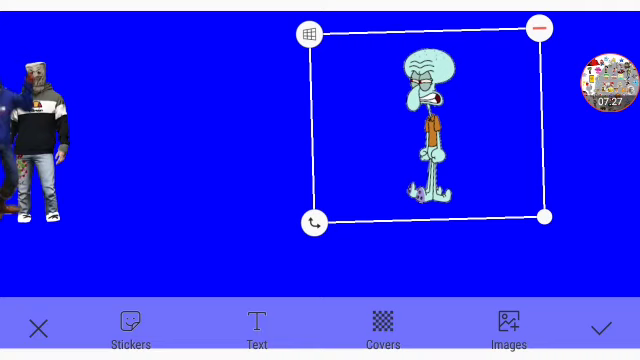
pyautogui.moveTo(427, 125)
pyautogui.mouseDown()
pyautogui.moveTo(185, 130)
pyautogui.moveTo(204, 119)
pyautogui.mouseUp()
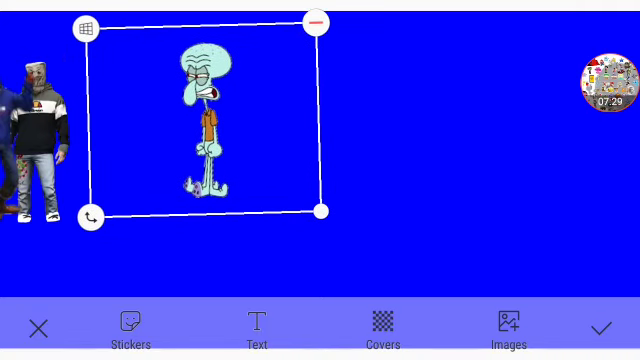
# Push the masked figure up against Squidward, then remove Squidward
pyautogui.click(610, 82)
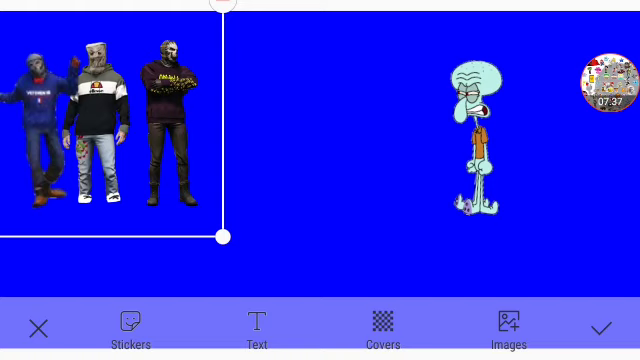
pyautogui.click(120, 120)
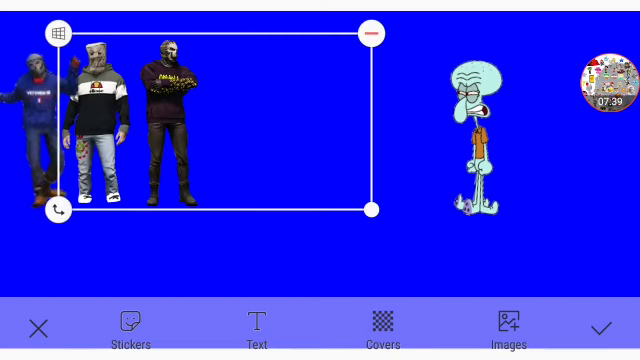
pyautogui.moveTo(170, 130)
pyautogui.mouseDown()
pyautogui.moveTo(325, 148)
pyautogui.moveTo(307, 140)
pyautogui.mouseUp()
pyautogui.click(475, 140)
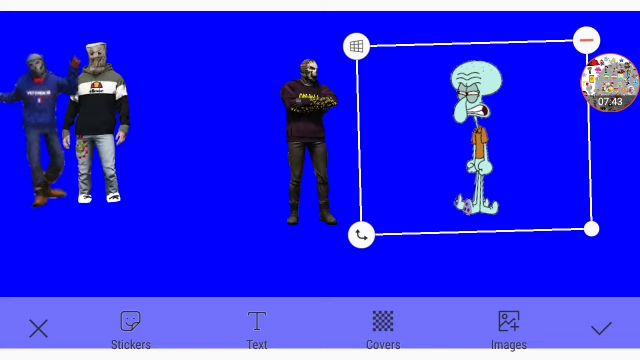
pyautogui.moveTo(475, 140); pyautogui.dragTo(458, 140)
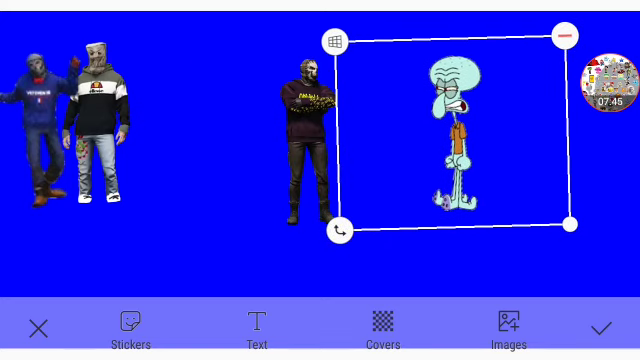
pyautogui.click(310, 140)
pyautogui.moveTo(312, 140); pyautogui.dragTo(323, 137)
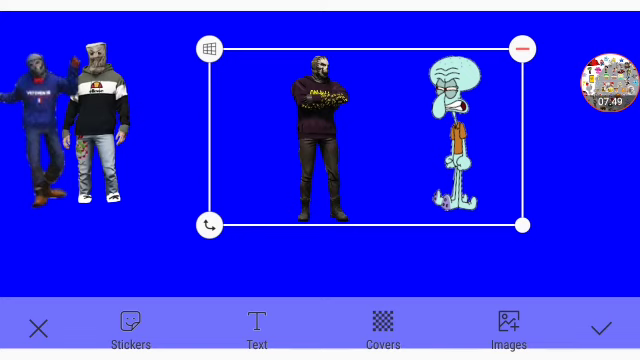
pyautogui.moveTo(318, 140)
pyautogui.mouseDown()
pyautogui.moveTo(399, 135)
pyautogui.moveTo(388, 135)
pyautogui.mouseUp()
pyautogui.click(611, 82)
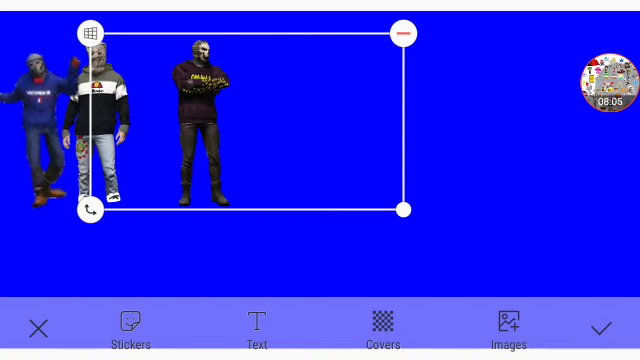
# Nudge the three-figure sticker left in two small drags, beside the paper-bag man
pyautogui.moveTo(246, 121); pyautogui.dragTo(217, 121)
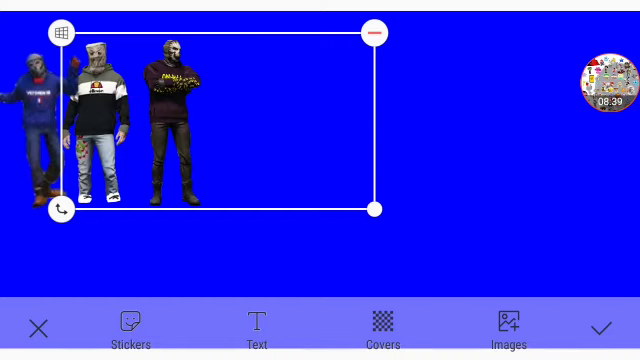
pyautogui.moveTo(200, 120)
pyautogui.mouseDown()
pyautogui.moveTo(191, 124)
pyautogui.moveTo(201, 123)
pyautogui.moveTo(192, 114)
pyautogui.mouseUp()
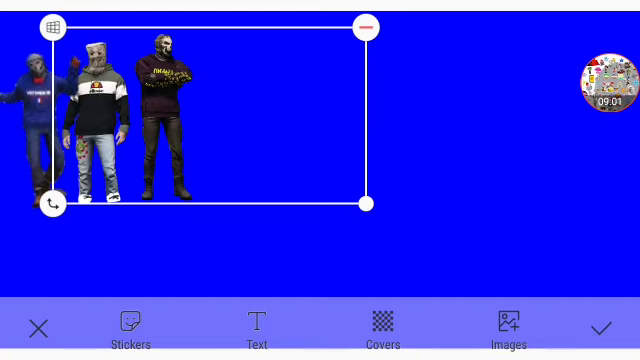
# Add a Squidward sticker at upper right, tilted and slightly enlarged
pyautogui.click(609, 82)
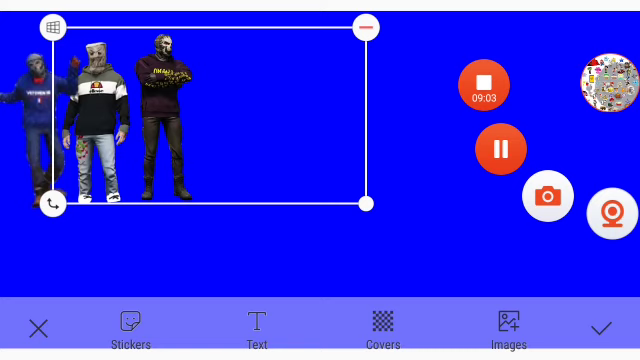
pyautogui.moveTo(543, 212)
pyautogui.mouseDown()
pyautogui.moveTo(483, 119)
pyautogui.moveTo(473, 119)
pyautogui.mouseUp()
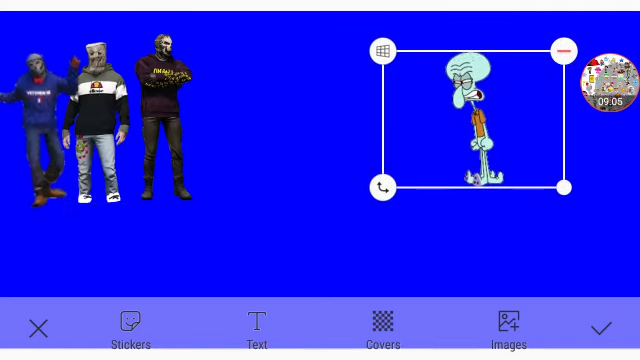
pyautogui.moveTo(373, 193)
pyautogui.mouseDown()
pyautogui.moveTo(361, 185)
pyautogui.moveTo(362, 208)
pyautogui.mouseUp()
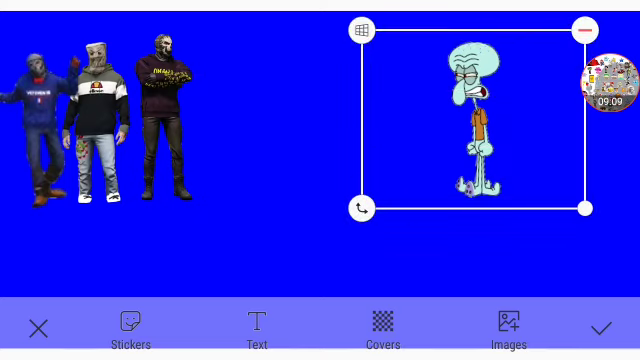
# Drag the hooded and masked figures off the left edge of the canvas
pyautogui.click(163, 120)
pyautogui.moveTo(163, 120); pyautogui.dragTo(5, 205)
pyautogui.moveTo(40, 130); pyautogui.dragTo(5, 240)
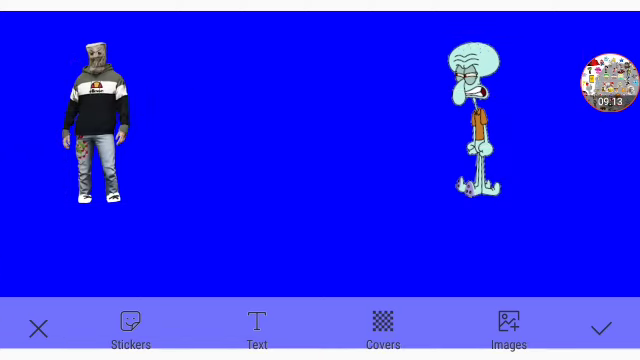
pyautogui.moveTo(96, 125); pyautogui.dragTo(0, 190)
pyautogui.click(470, 120)
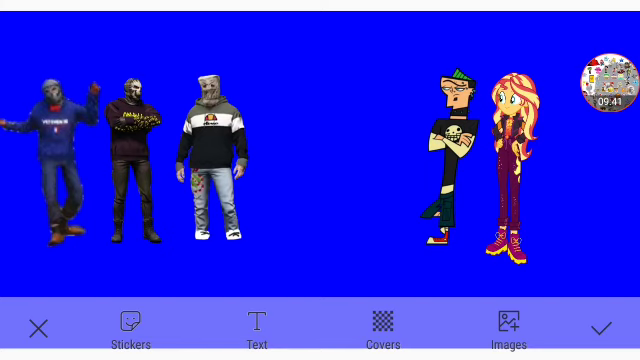
pyautogui.click(610, 82)
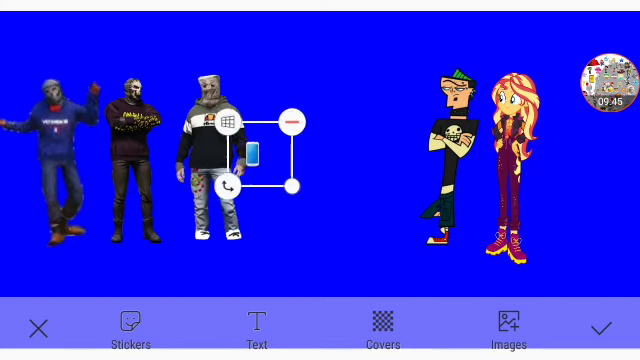
pyautogui.moveTo(257, 146); pyautogui.dragTo(245, 108)
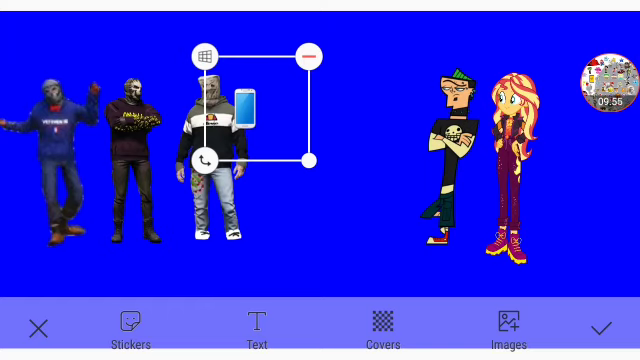
pyautogui.moveTo(257, 108); pyautogui.dragTo(252, 160)
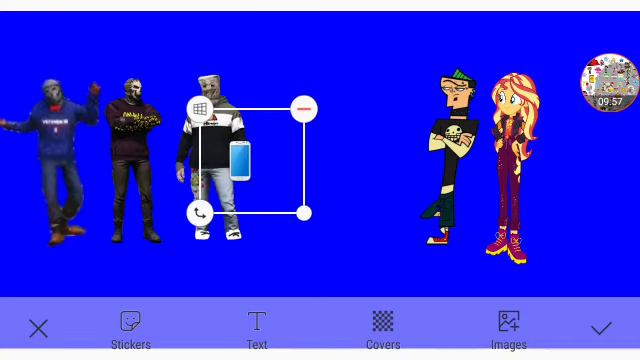
pyautogui.click(304, 108)
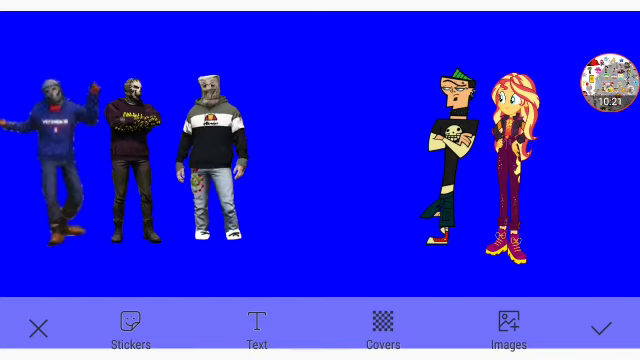
# Add a large Owen sticker mid-canvas, left of Duncan, and deselect it
pyautogui.click(610, 80)
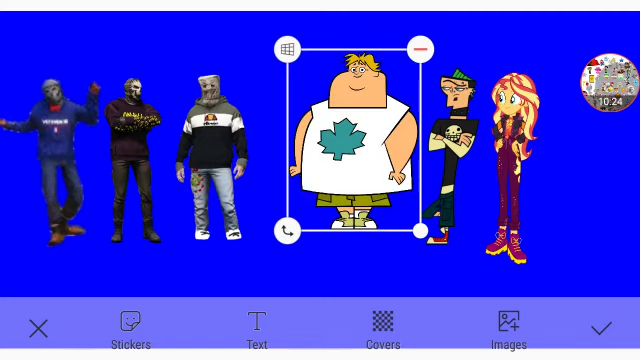
pyautogui.click(560, 220)
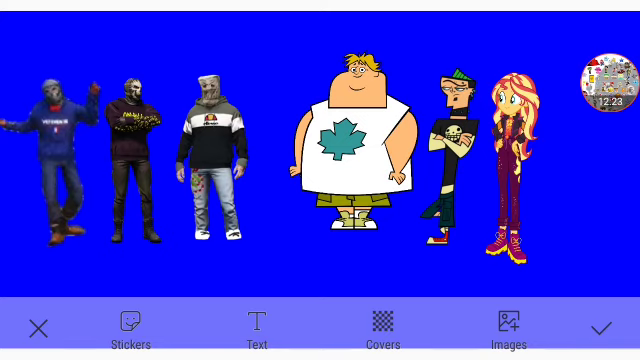
# Nudge Sunset Shimmer slightly right and up
pyautogui.click(510, 165)
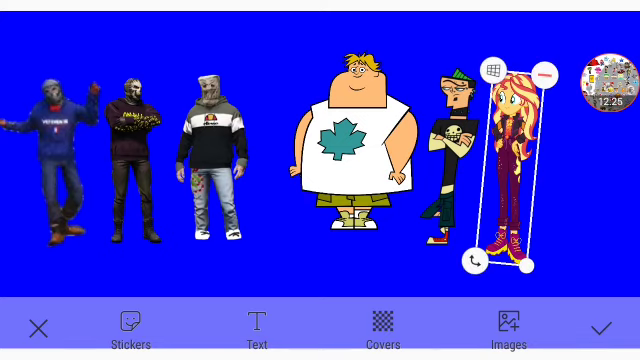
pyautogui.moveTo(510, 165); pyautogui.dragTo(537, 149)
pyautogui.click(350, 140)
pyautogui.click(515, 165)
pyautogui.click(450, 150)
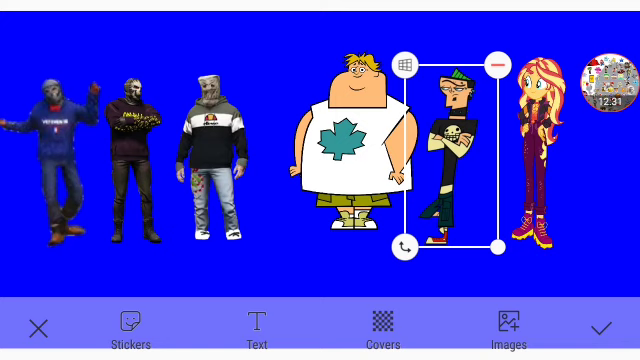
# Slide the three-figure group to the left edge, then delete it and the masked figure
pyautogui.click(200, 150)
pyautogui.moveTo(217, 143); pyautogui.dragTo(54, 143)
pyautogui.moveTo(150, 143); pyautogui.dragTo(138, 141)
pyautogui.moveTo(204, 241); pyautogui.dragTo(233, 279)
pyautogui.moveTo(150, 150)
pyautogui.mouseDown()
pyautogui.moveTo(107, 148)
pyautogui.moveTo(51, 160)
pyautogui.mouseUp()
pyautogui.click(190, 17)
pyautogui.click(253, 67)
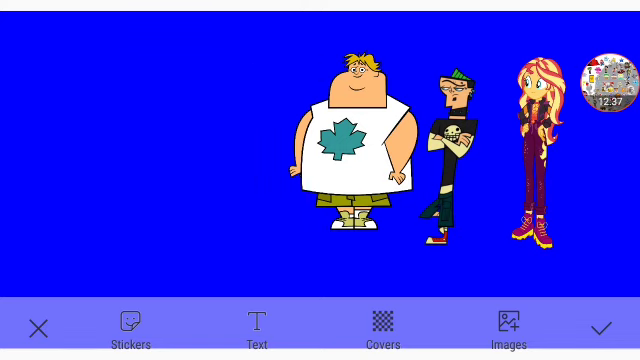
# Raise Duncan slightly, then line up Owen, Duncan and Sunset Shimmer side by side further left
pyautogui.click(452, 150)
pyautogui.moveTo(452, 150); pyautogui.dragTo(451, 137)
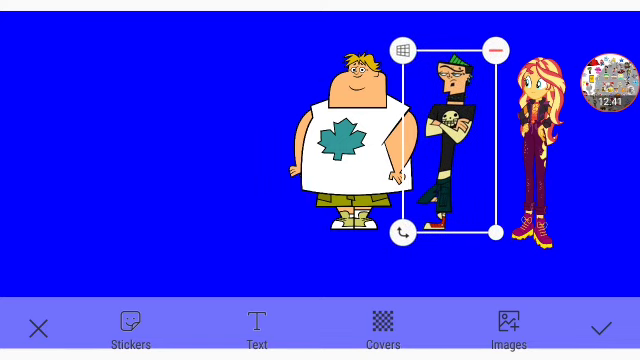
pyautogui.click(352, 140)
pyautogui.moveTo(352, 140); pyautogui.dragTo(240, 135)
pyautogui.click(445, 140)
pyautogui.moveTo(445, 140); pyautogui.dragTo(359, 138)
pyautogui.click(540, 150)
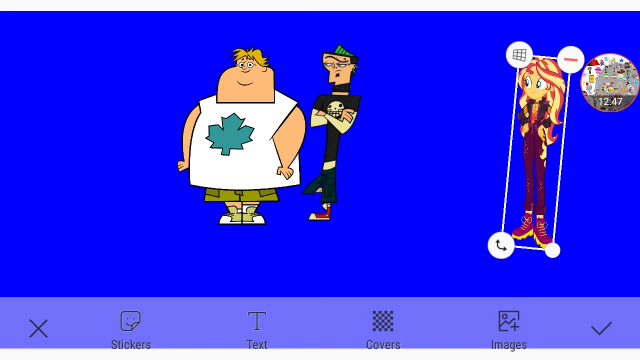
pyautogui.moveTo(540, 150); pyautogui.dragTo(400, 150)
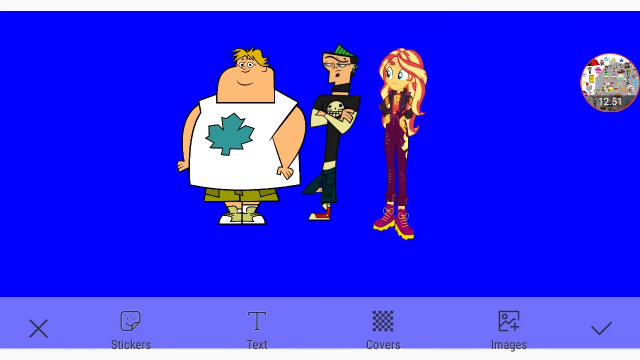
# Slide Owen off the left edge of the canvas
pyautogui.click(240, 130)
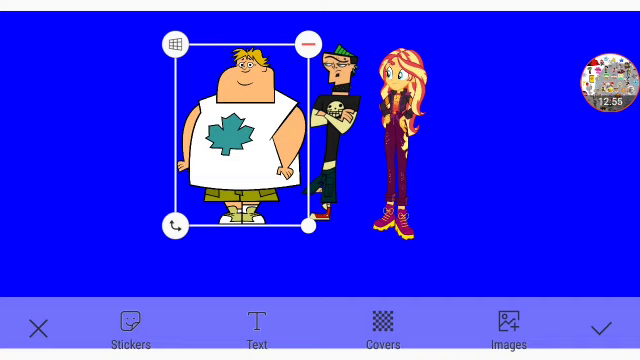
pyautogui.click(120, 70)
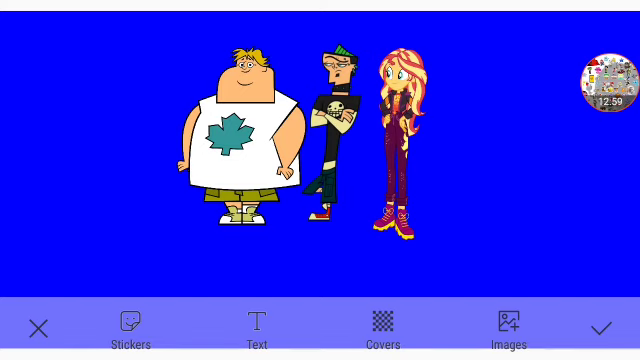
pyautogui.moveTo(240, 140); pyautogui.dragTo(8, 145)
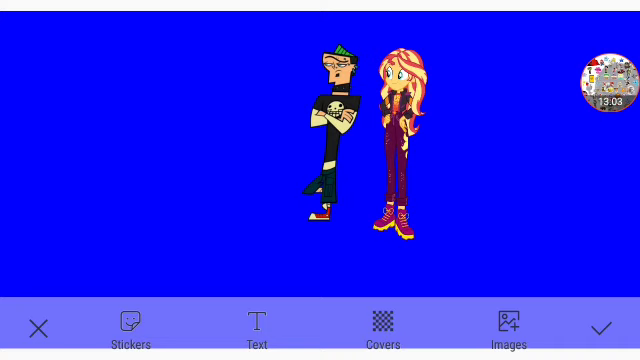
# Drag Duncan off the left edge, leaving Sunset Shimmer alone
pyautogui.moveTo(333, 130); pyautogui.dragTo(10, 130)
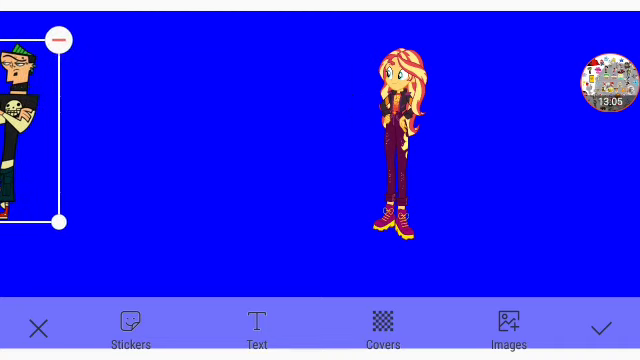